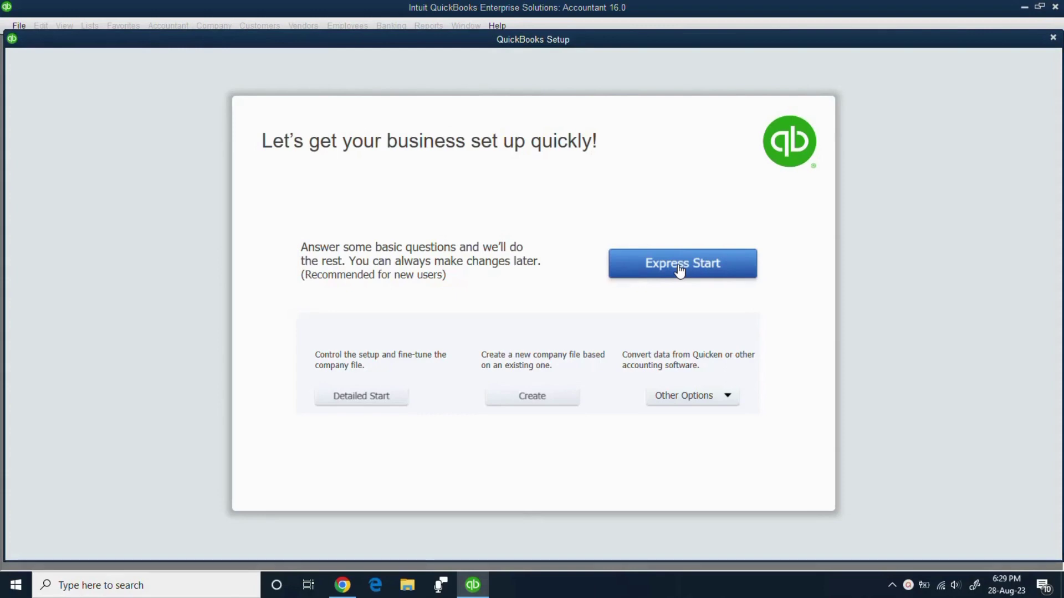
# - Start Express Start and enter 'MedLink Pharma Distribution Services' as the business name
pyautogui.click(680, 269)
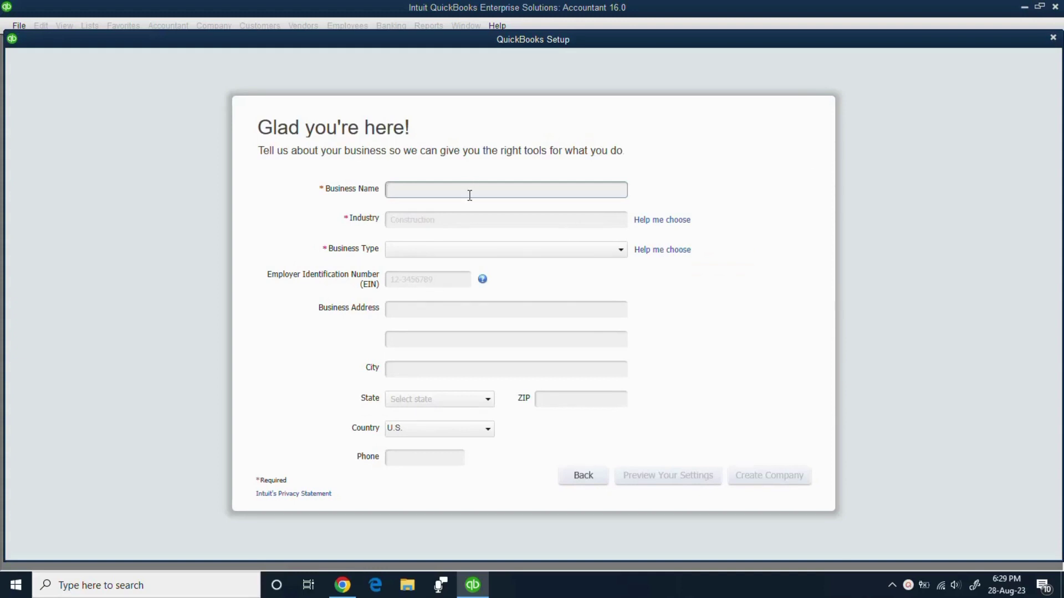
pyautogui.write('Med')
pyautogui.write('Link Pha')
pyautogui.write('rma Di')
pyautogui.write('str')
pyautogui.write('ibution Servic')
pyautogui.write('ers')
pyautogui.press('BackSpace')
pyautogui.press('BackSpace')
pyautogui.write('s')
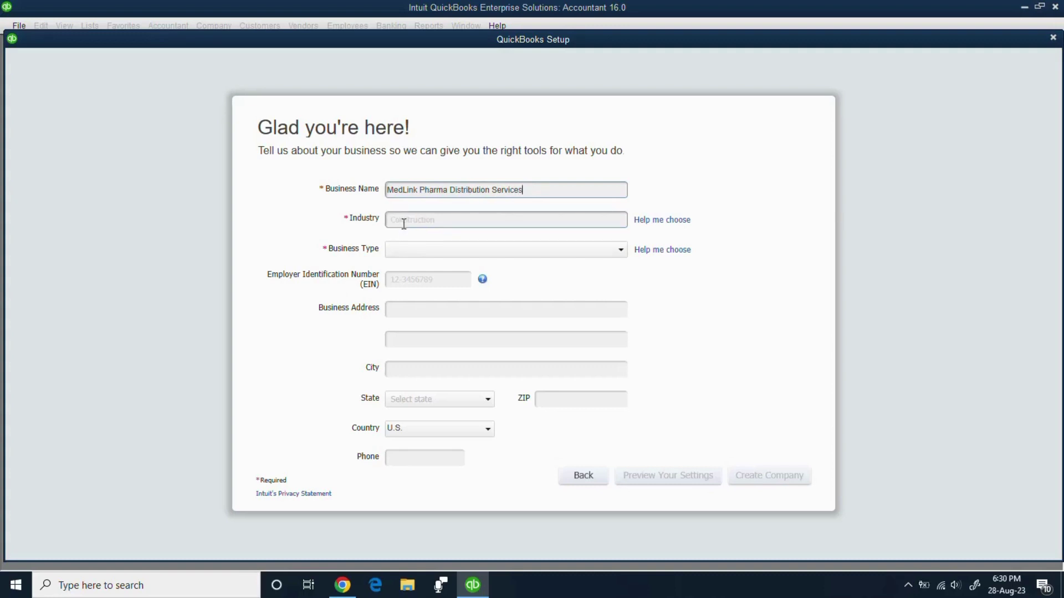
# - Search the industry list for 'dis' and choose Wholesale Distribution and Sales
pyautogui.click(662, 222)
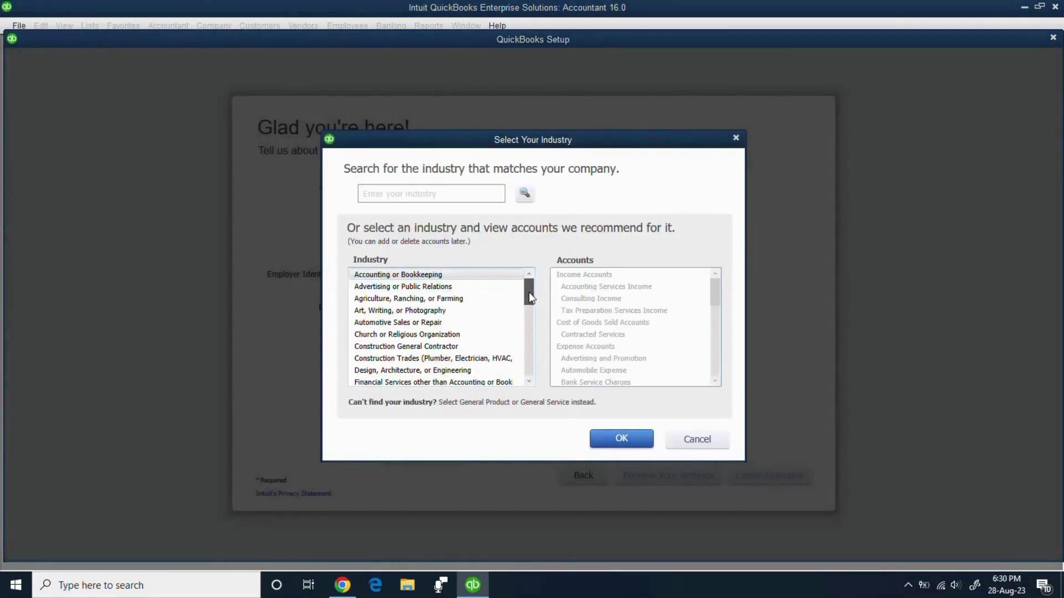
pyautogui.click(414, 192)
pyautogui.write('fmc')
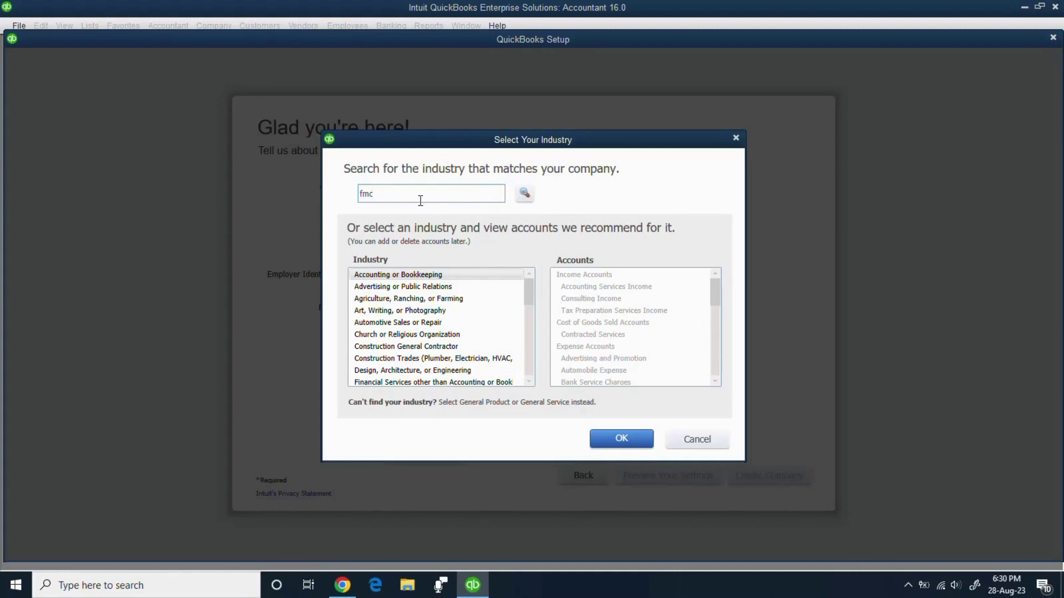
pyautogui.moveTo(372, 195); pyautogui.dragTo(355, 202)
pyautogui.press('BackSpace')
pyautogui.write('in')
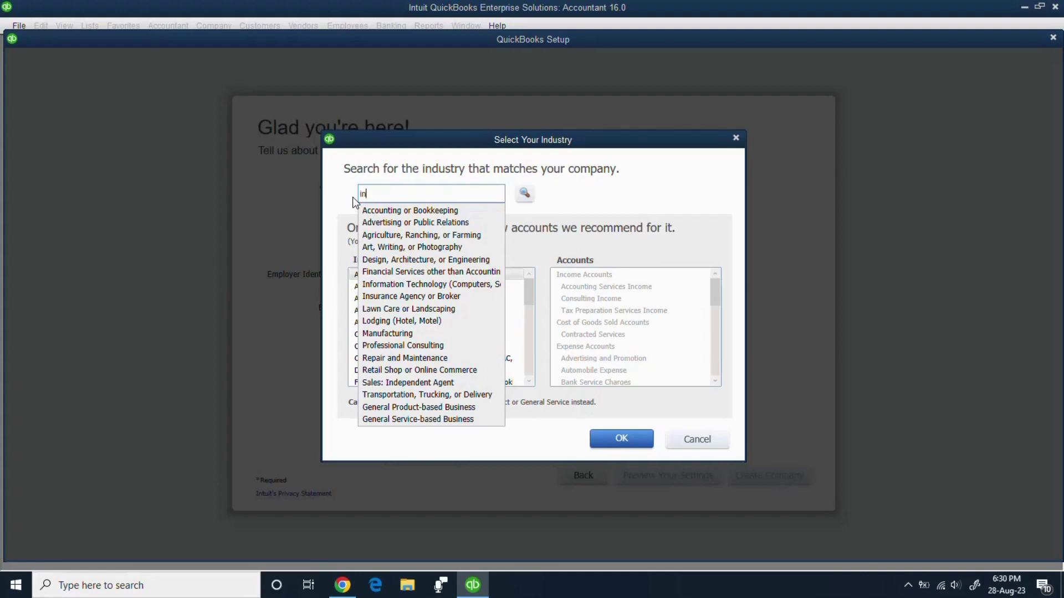
pyautogui.press('BackSpace')
pyautogui.press('BackSpace')
pyautogui.write('di')
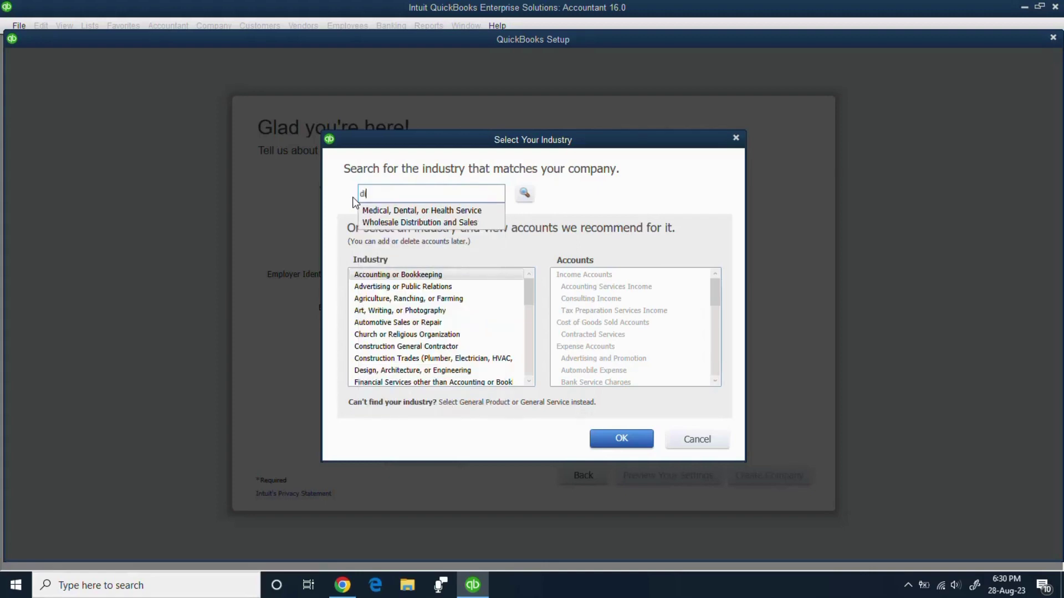
pyautogui.write('s')
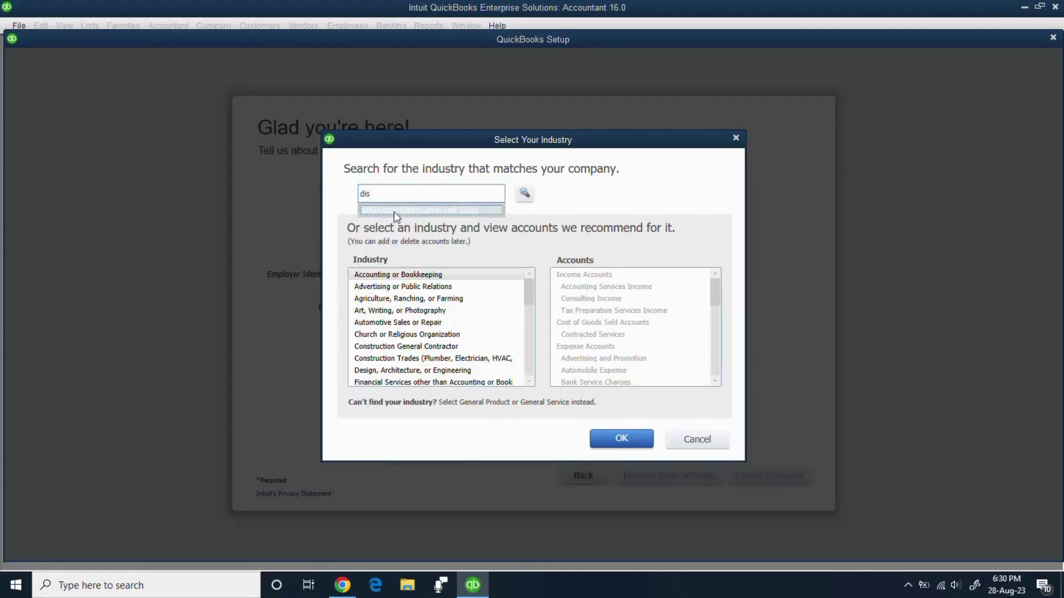
pyautogui.click(394, 211)
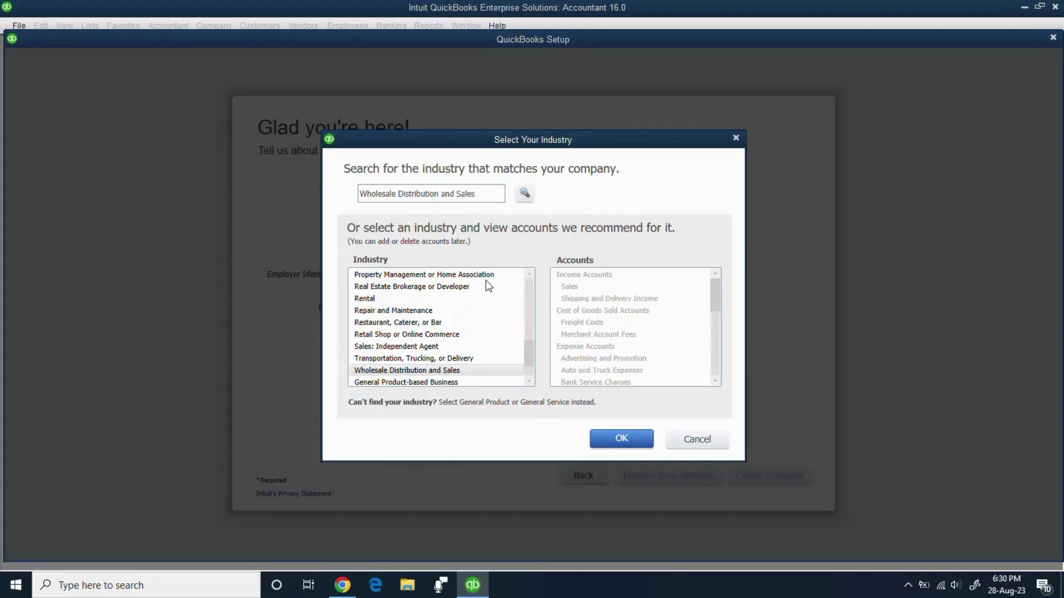
pyautogui.click(622, 439)
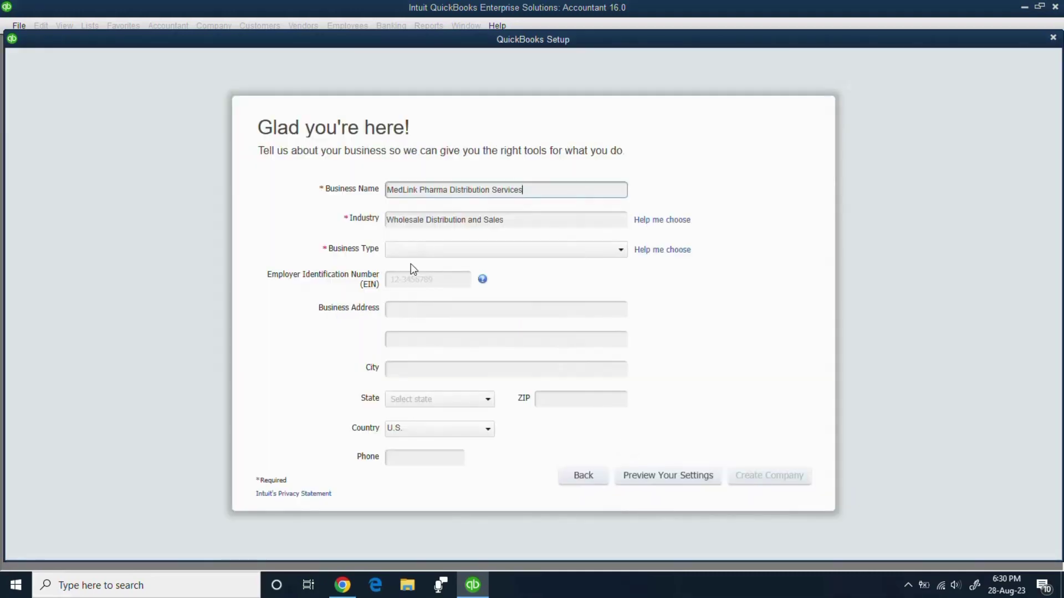
pyautogui.click(621, 251)
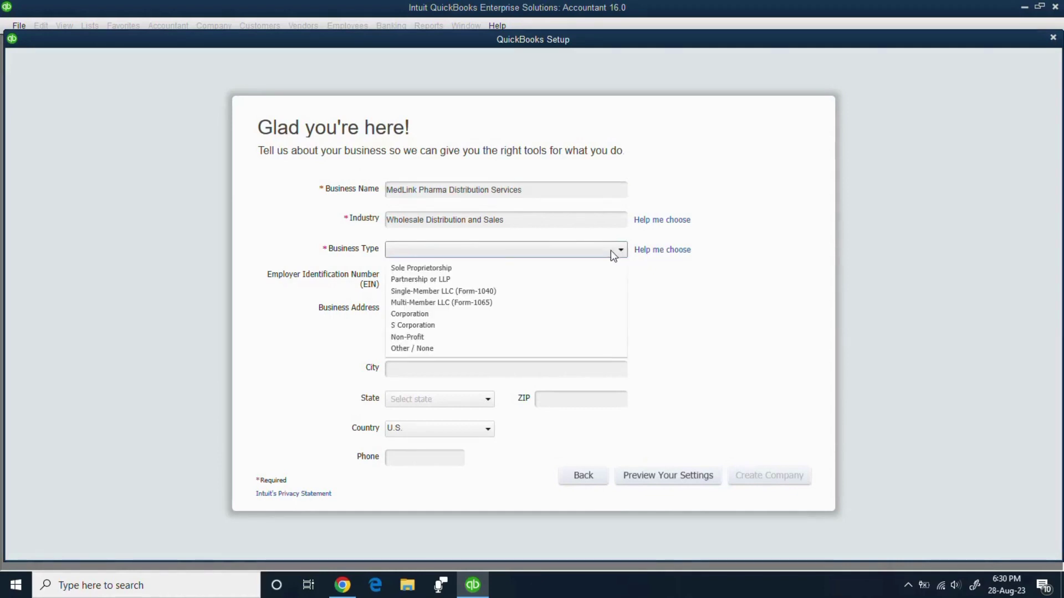
pyautogui.click(471, 280)
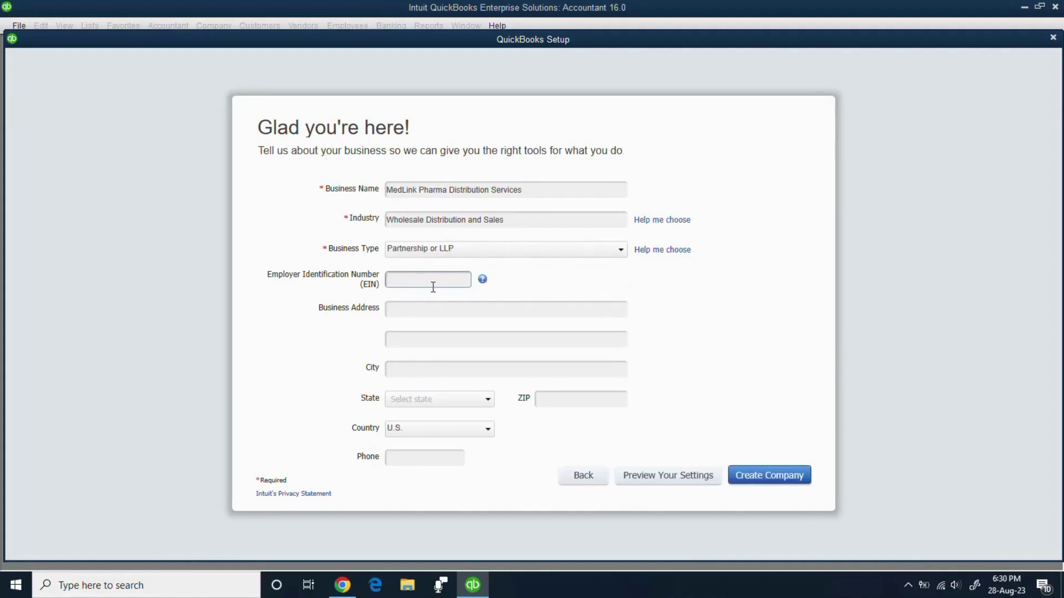
pyautogui.click(418, 310)
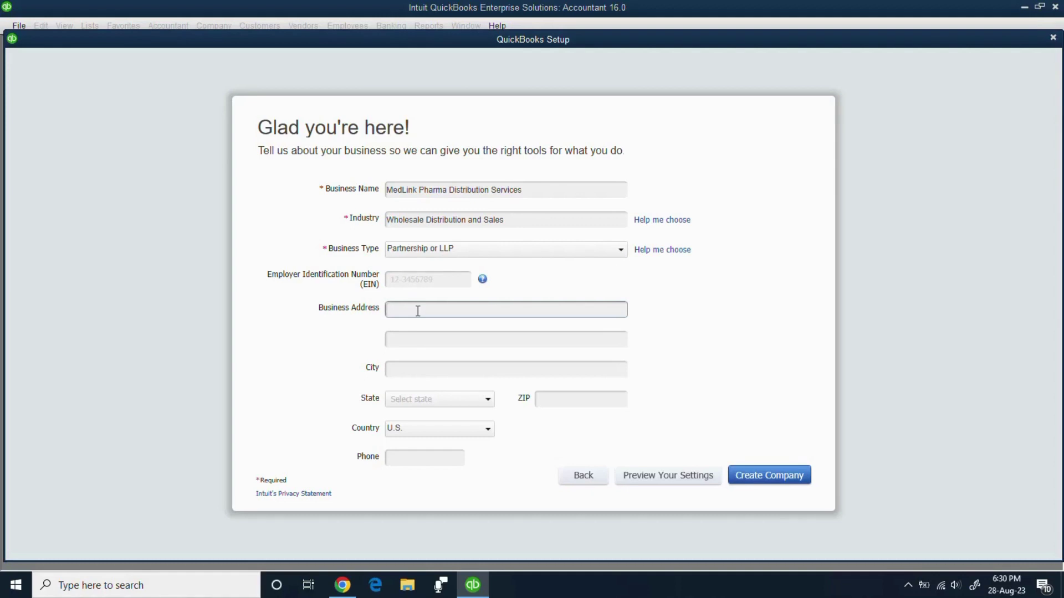
# - Enter city Islamabad, country Other and the business phone number, then create the company
pyautogui.click(397, 369)
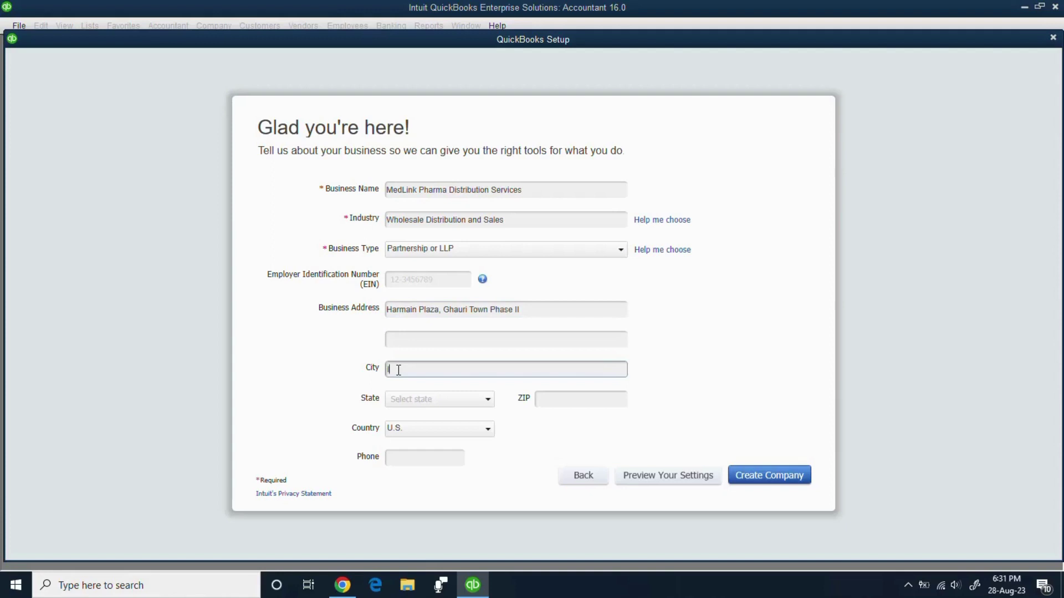
pyautogui.write('Islamabad')
pyautogui.click(488, 431)
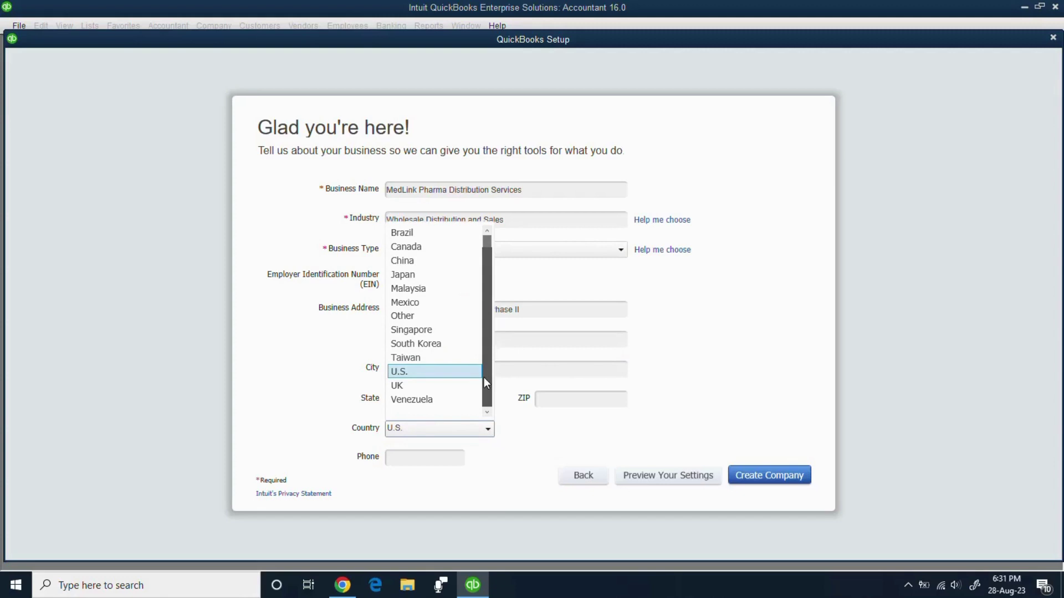
pyautogui.click(439, 317)
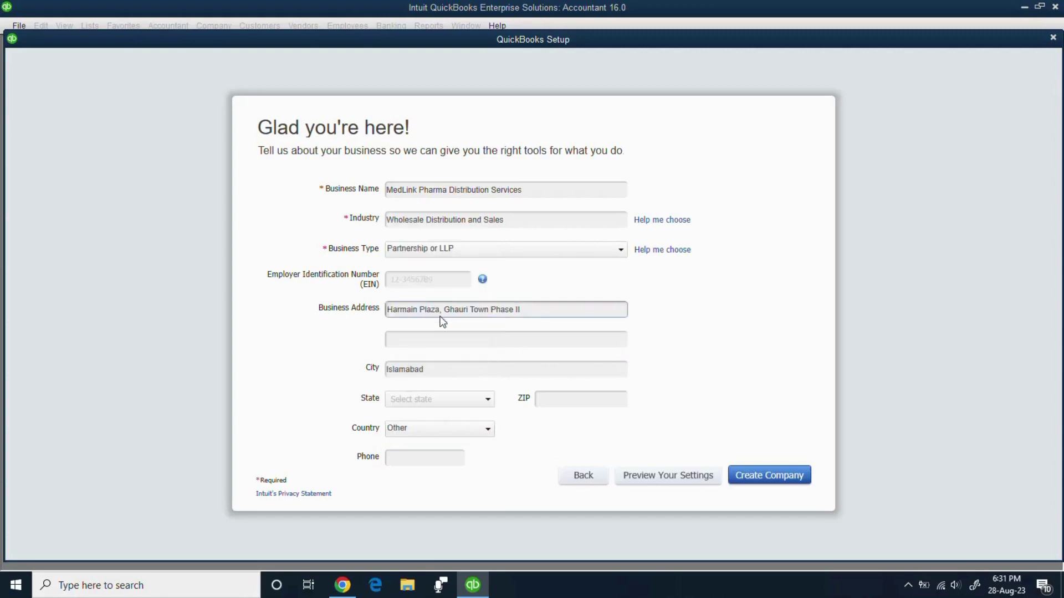
pyautogui.click(434, 459)
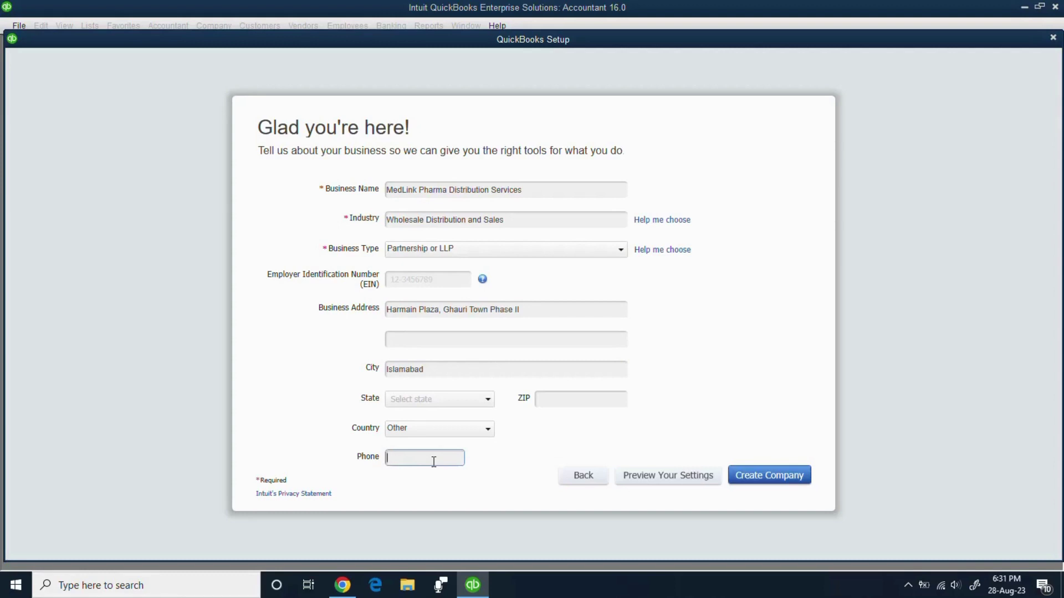
pyautogui.click(766, 484)
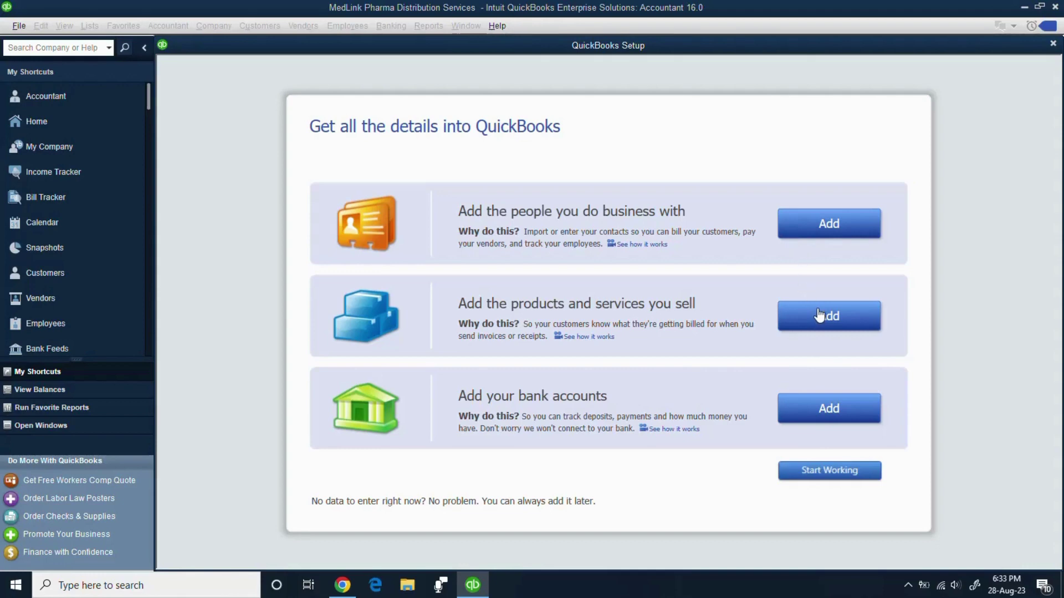
# - Choose Start Working on the QuickBooks Setup screen to go straight to the Home page
pyautogui.click(829, 471)
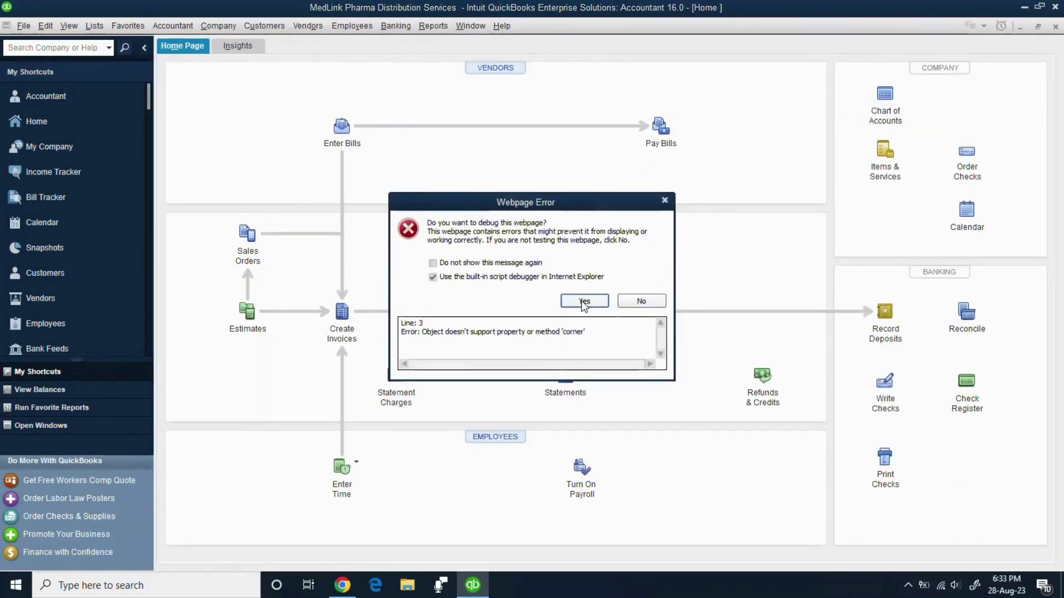
# - Answer No to the Webpage Error debug prompt, then bring up the File menu
pyautogui.click(631, 301)
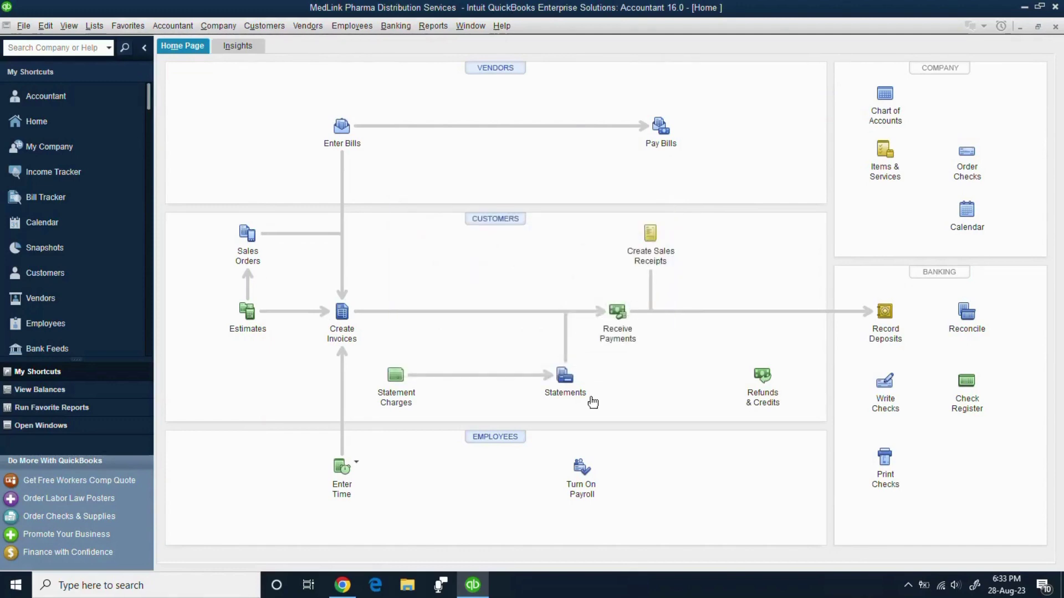
pyautogui.click(477, 587)
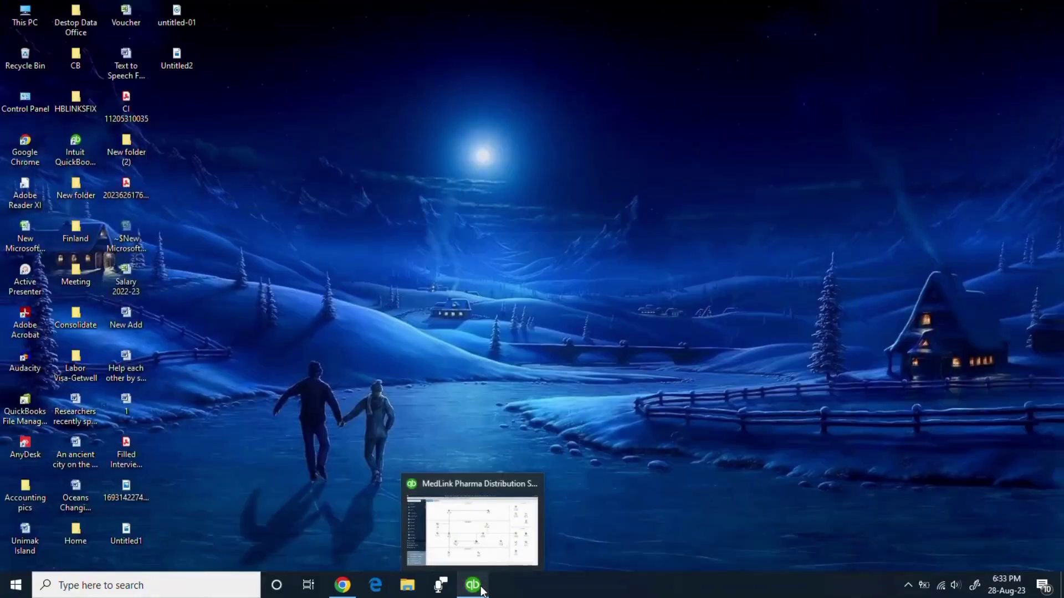
pyautogui.click(480, 589)
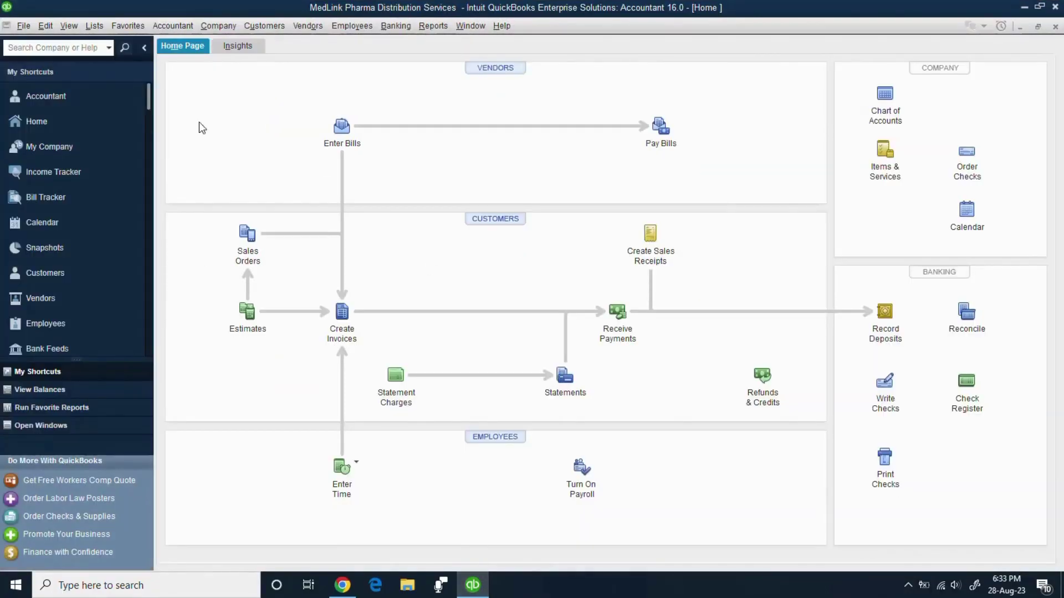
pyautogui.click(24, 26)
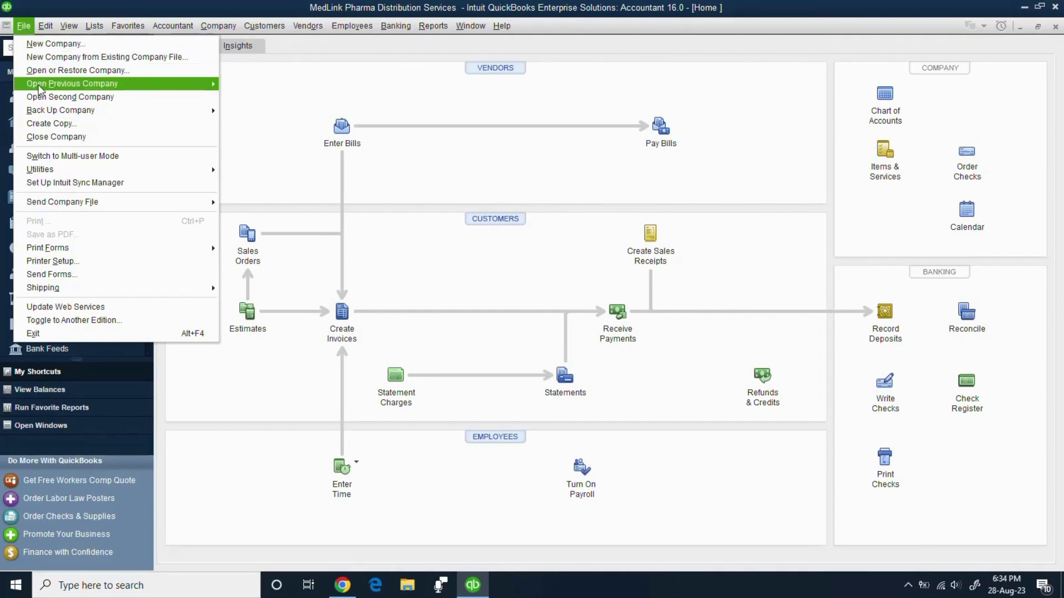
# - Dismiss the File menu, switch to the Insights tab, and reopen the File menu
pyautogui.moveTo(39, 87)
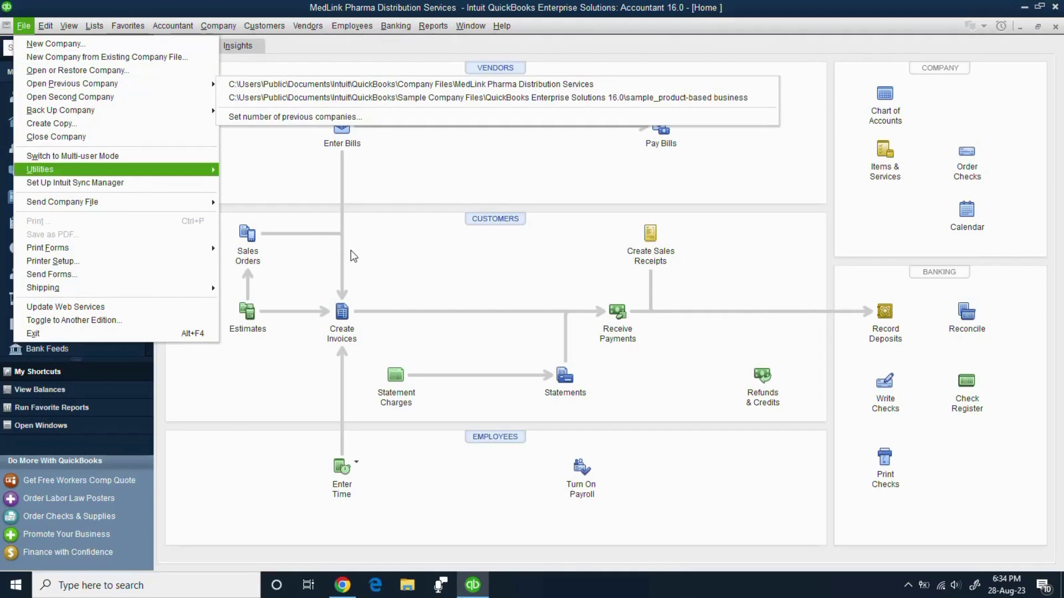
pyautogui.moveTo(40, 169)
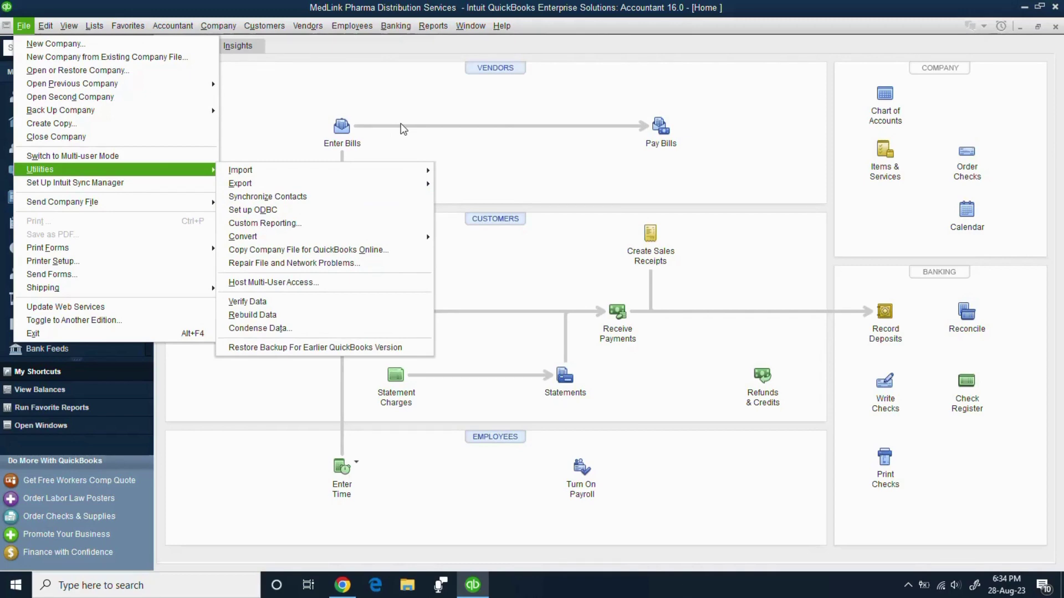
pyautogui.click(419, 100)
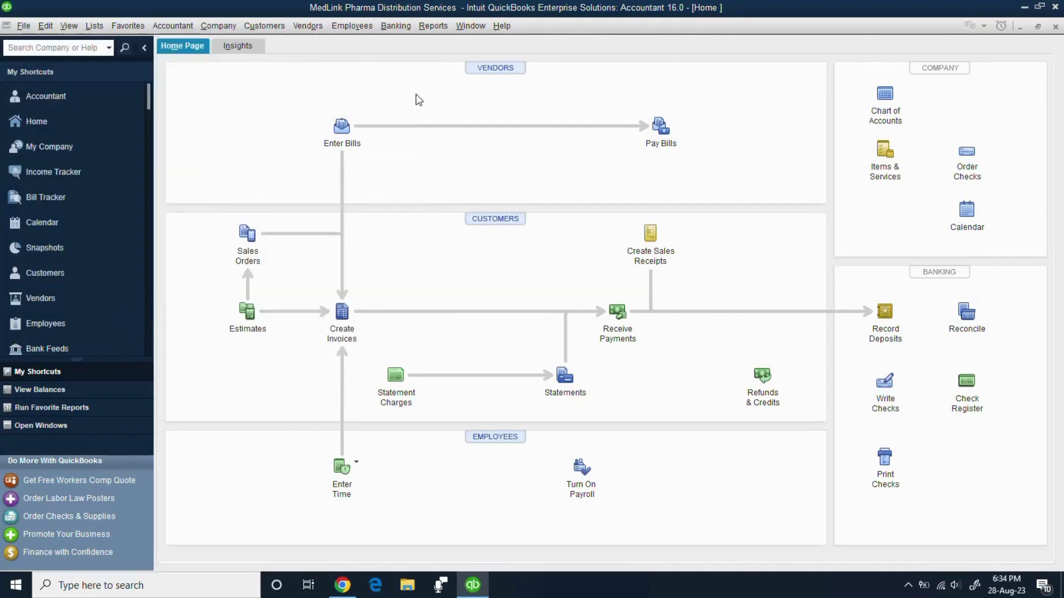
pyautogui.click(245, 48)
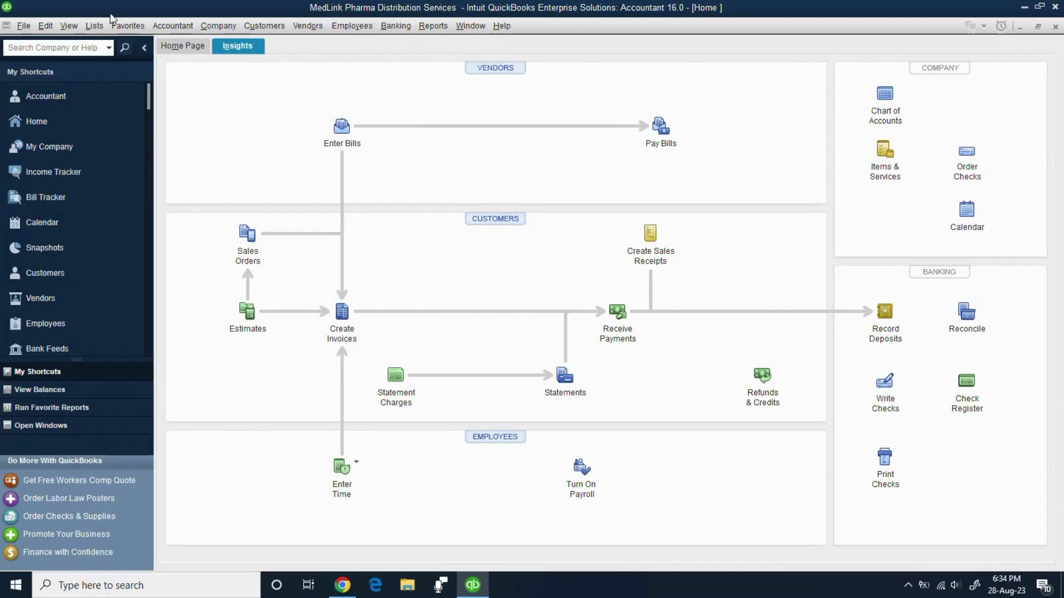
pyautogui.click(26, 29)
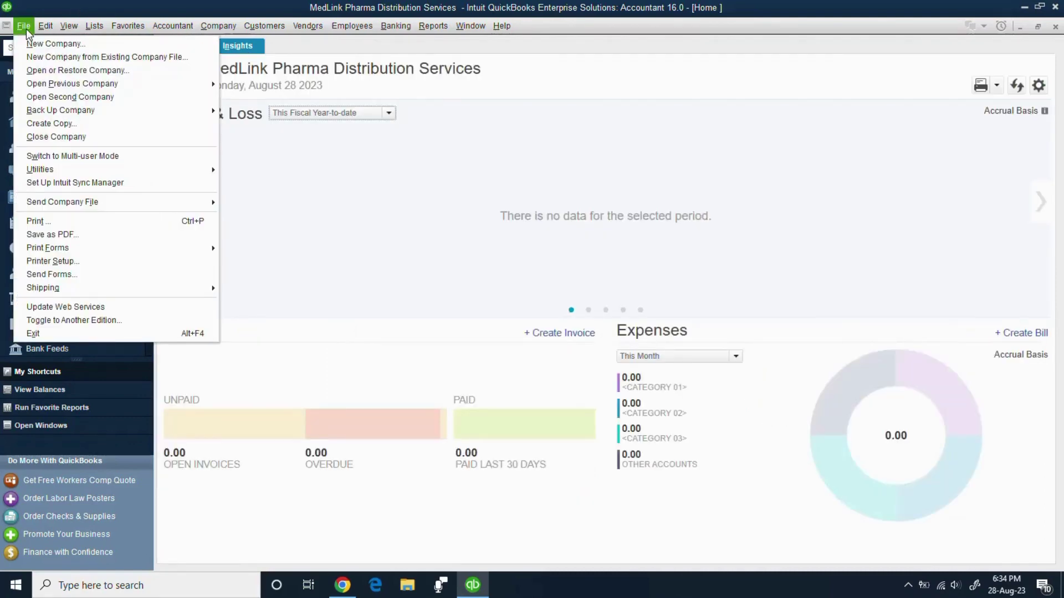
# - Close the MedLink company file with File > Close Company
pyautogui.moveTo(40, 107)
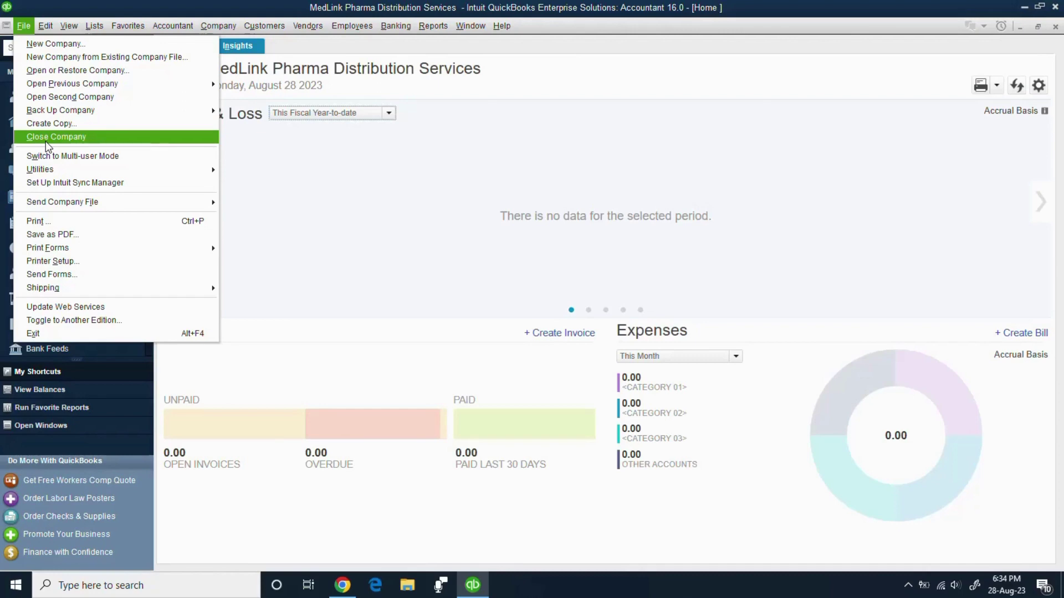
pyautogui.click(45, 137)
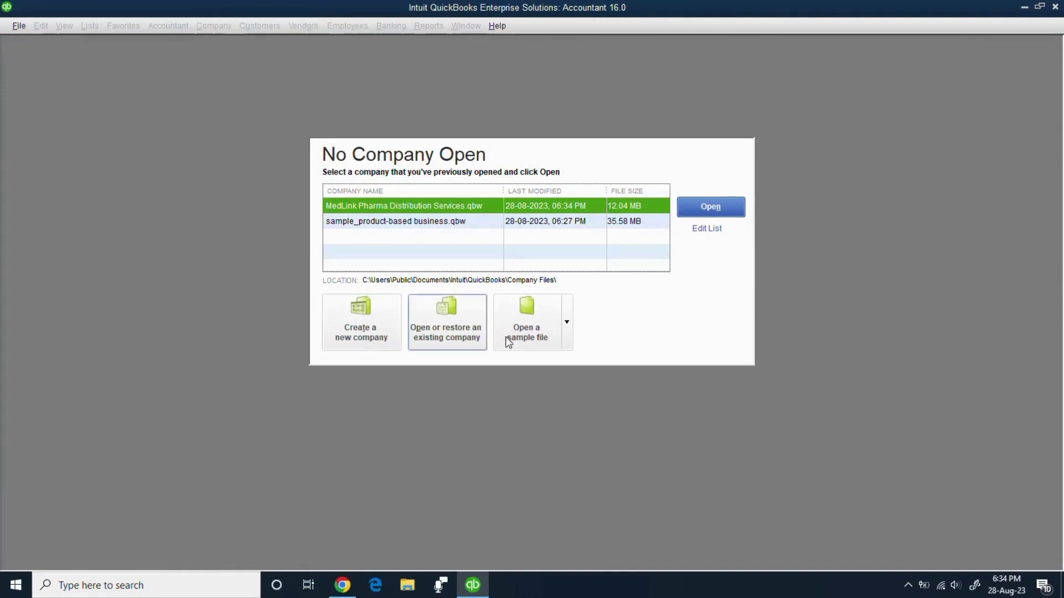
pyautogui.click(908, 585)
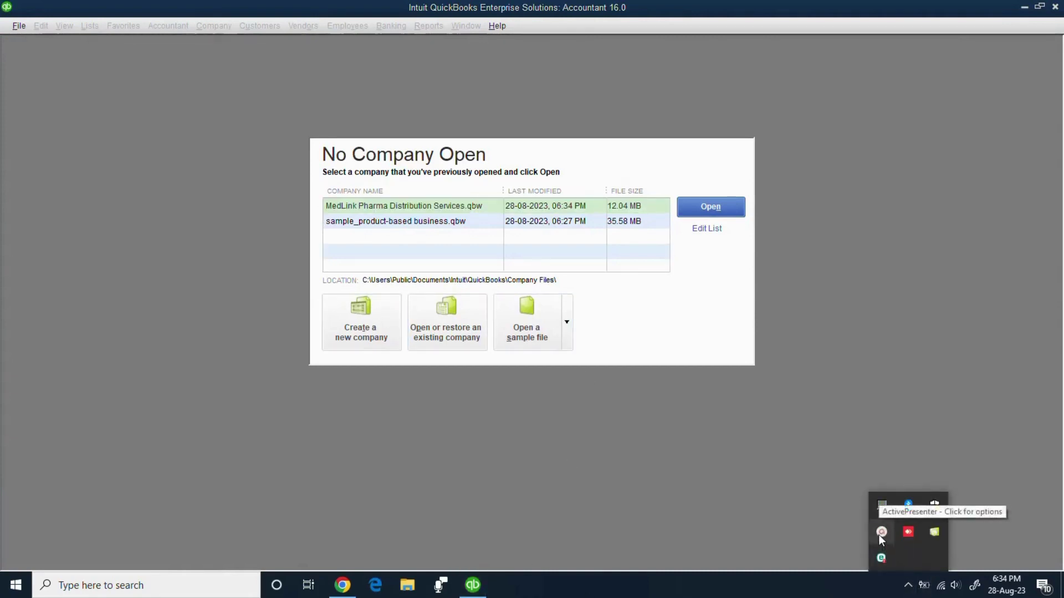
pyautogui.click(881, 533)
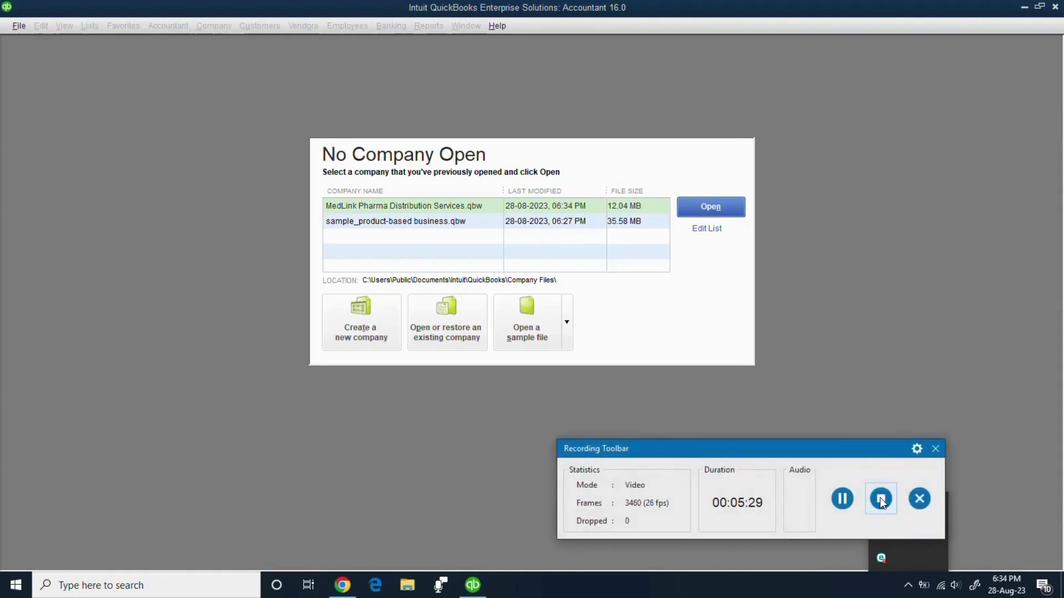